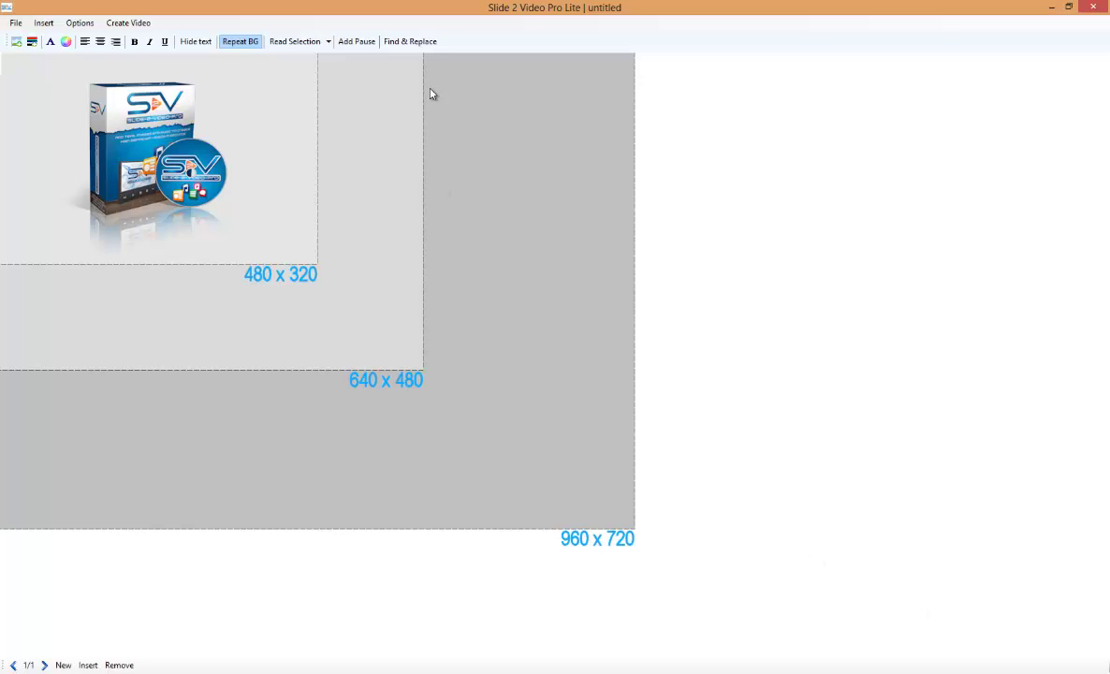
# Choose File > New to start a fresh project, bringing up the save-changes prompt.
pyautogui.click(21, 26)
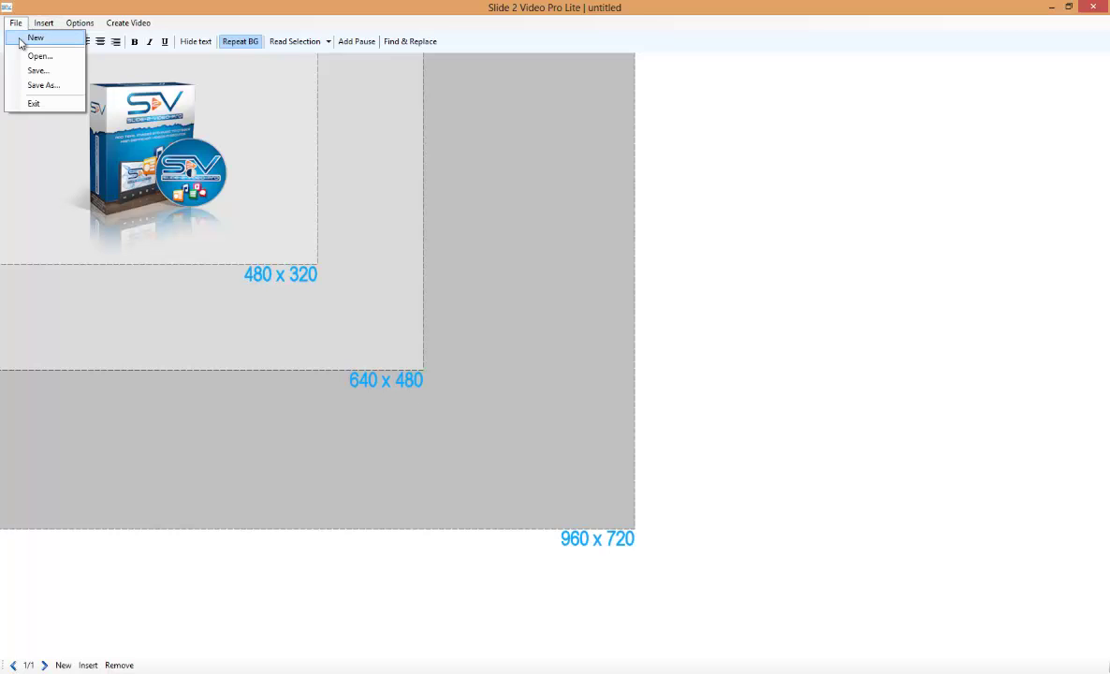
pyautogui.click(21, 41)
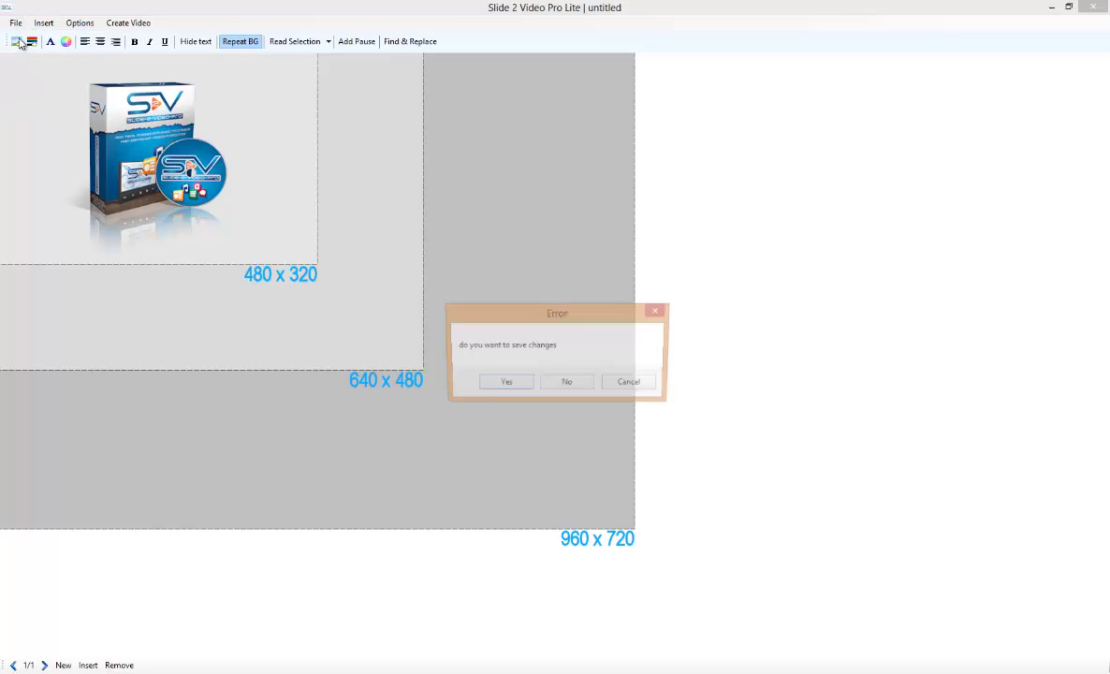
# Discard the unsaved changes and set Images/grass+sky+720.png as the slide background.
pyautogui.click(564, 385)
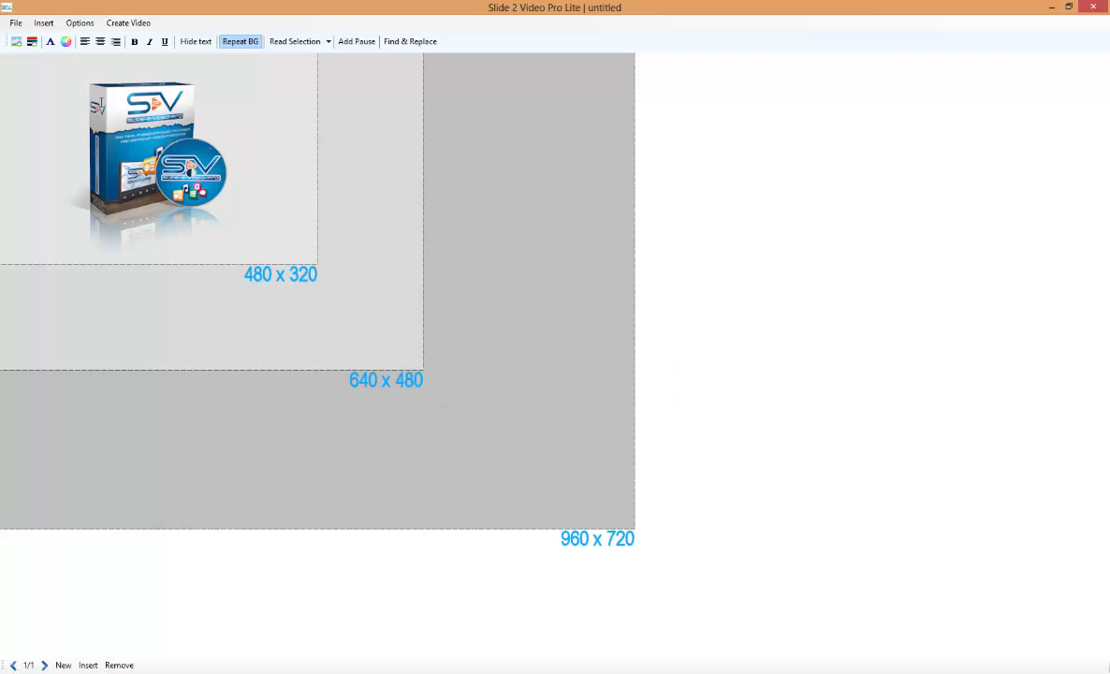
pyautogui.click(16, 45)
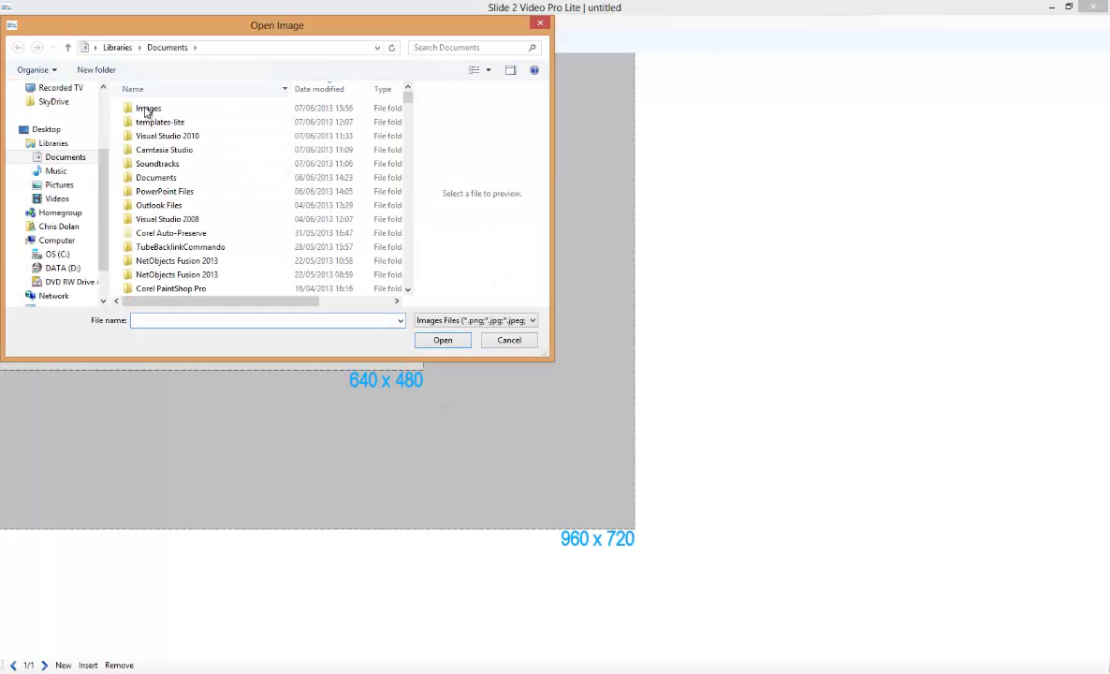
pyautogui.doubleClick(147, 109)
pyautogui.click(161, 165)
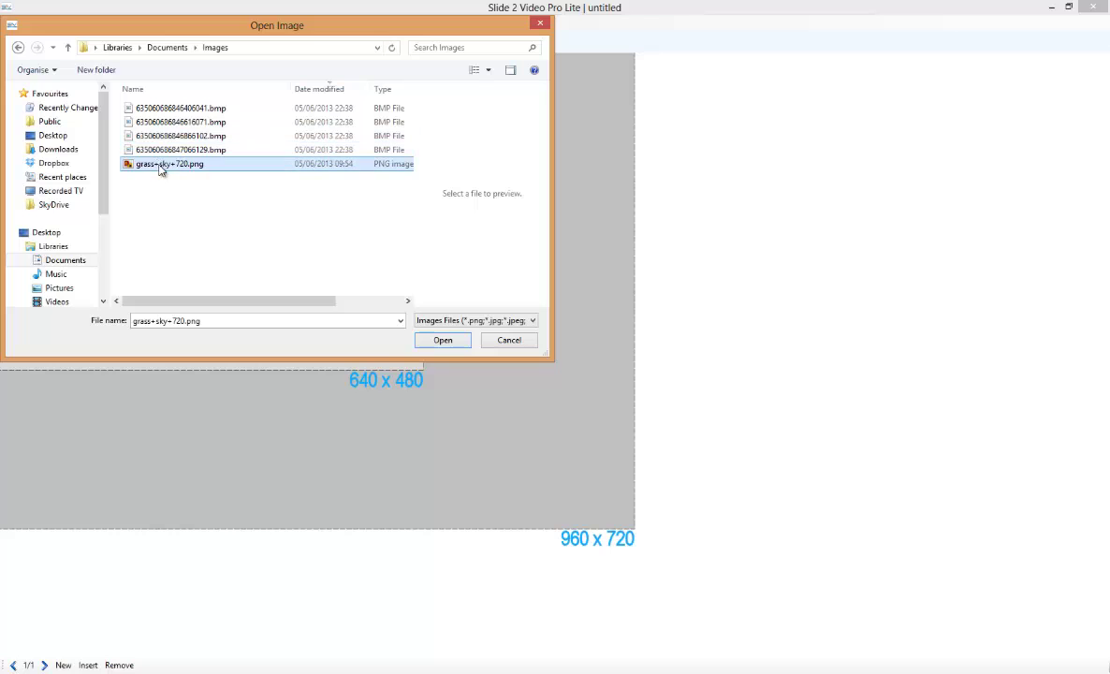
pyautogui.click(443, 342)
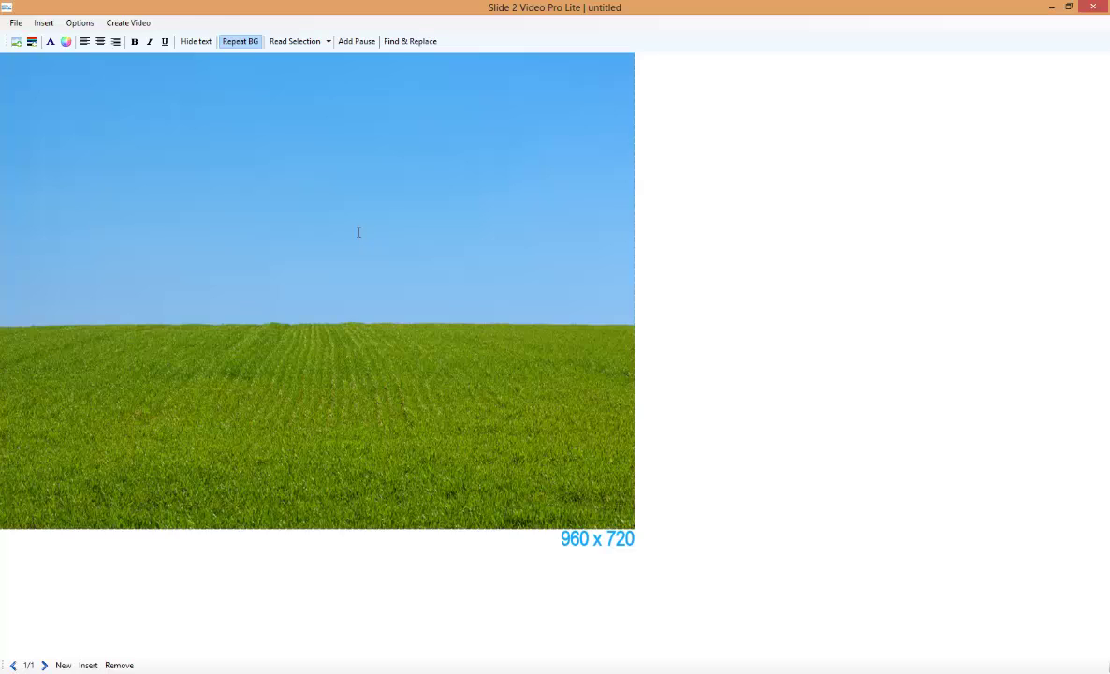
# Insert the bench-and-flying-money .bmp picture and drag it to the slide centre.
pyautogui.click(39, 25)
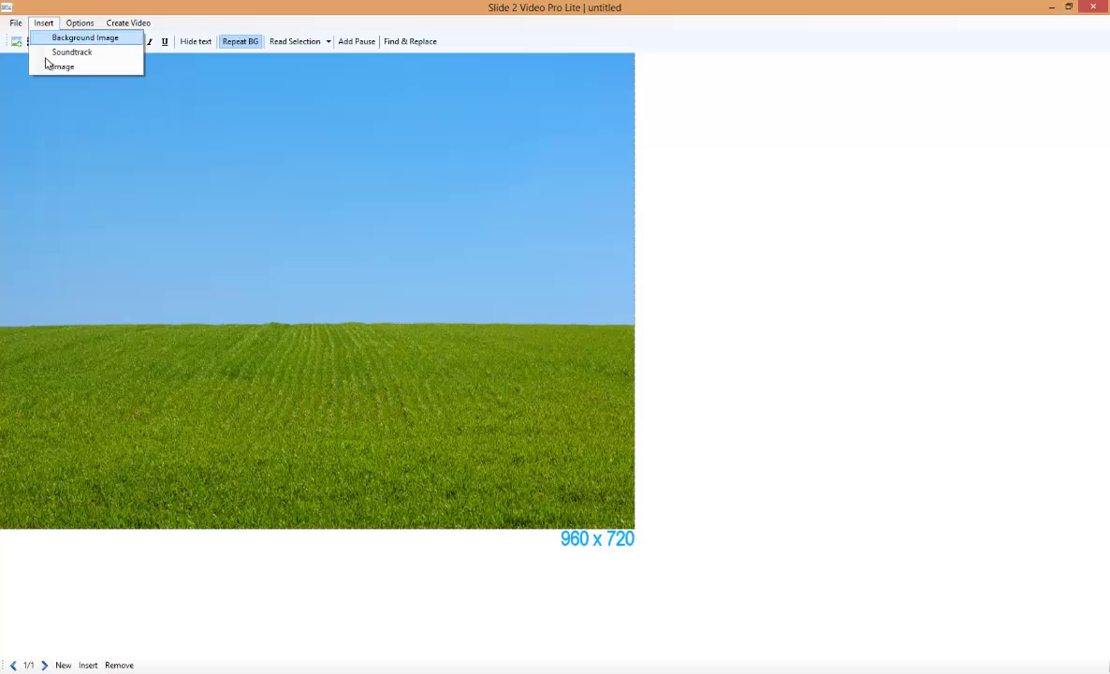
pyautogui.click(51, 65)
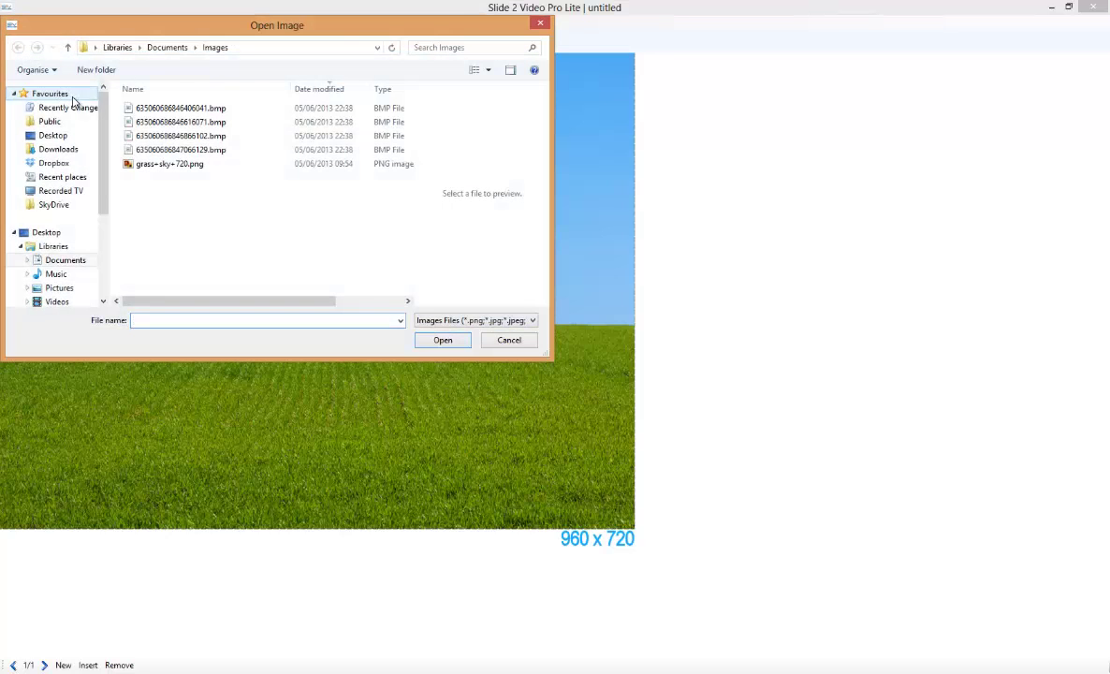
pyautogui.click(154, 152)
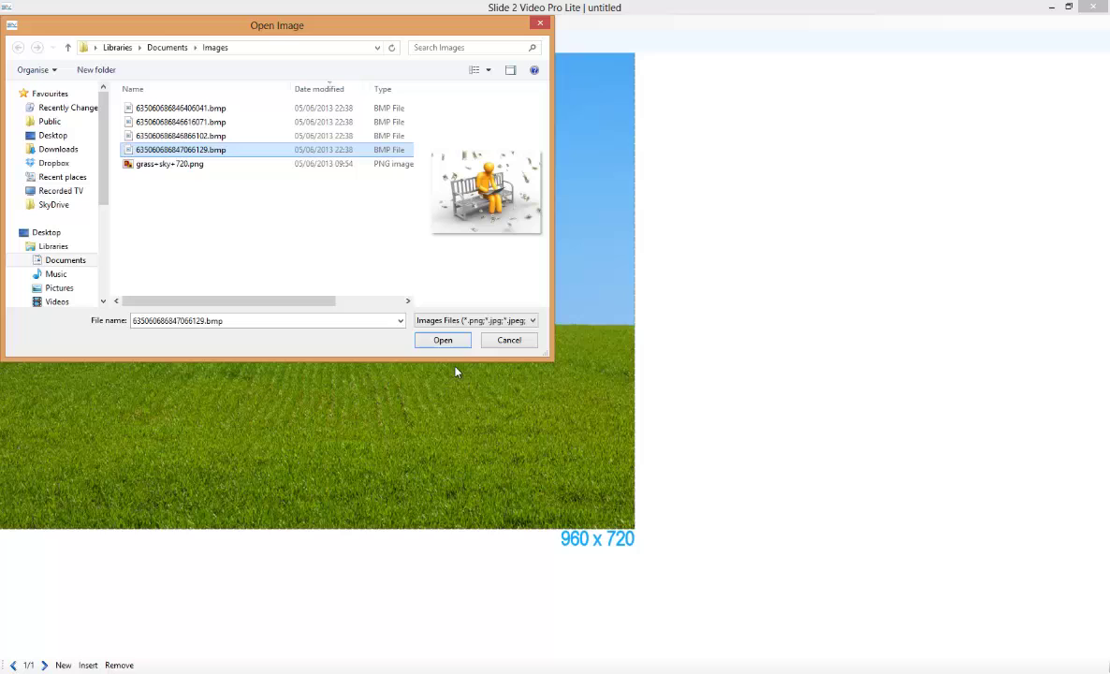
pyautogui.click(440, 340)
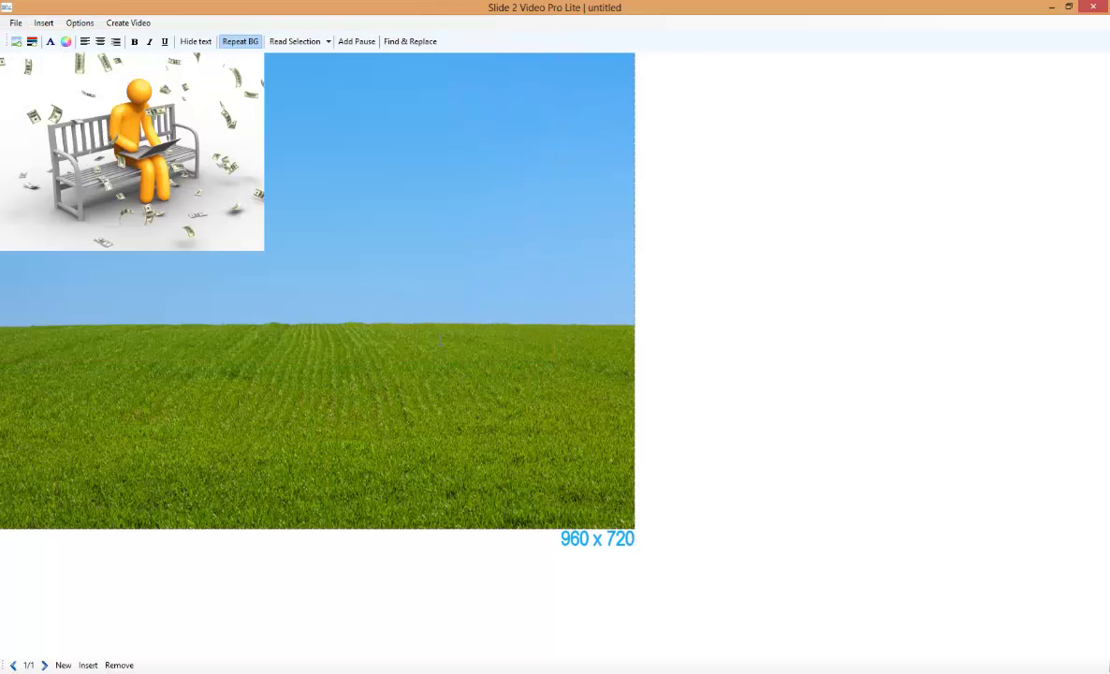
pyautogui.moveTo(191, 145)
pyautogui.mouseDown()
pyautogui.moveTo(277, 320)
pyautogui.moveTo(307, 344)
pyautogui.mouseUp()
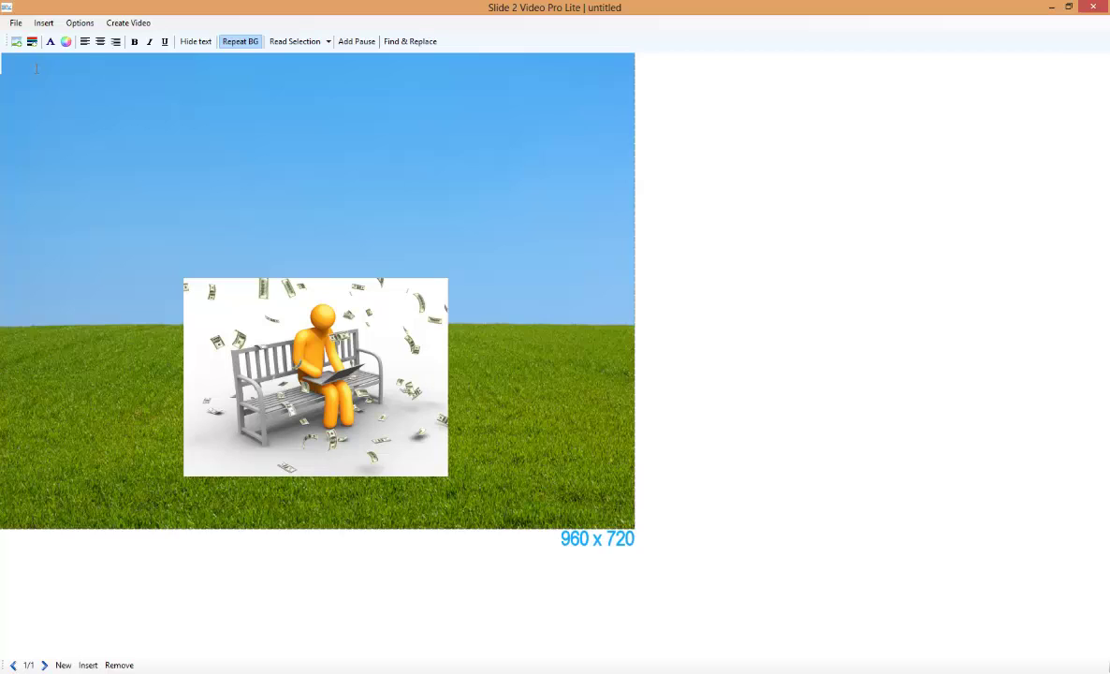
# Type 'Would you like to work less, and earn more?' and 'Sure everyone would say YES!' as two lines.
pyautogui.write('Would y')
pyautogui.press('BackSpace')
pyautogui.write('ou like to work less, and earn more?')
pyautogui.press('Return')
pyautogui.press('Return')
pyautogui.write('Sure eveyone')
pyautogui.press('BackSpace')
pyautogui.press('BackSpace')
pyautogui.press('BackSpace')
pyautogui.press('BackSpace')
pyautogui.write('ryone would say YES!  ')
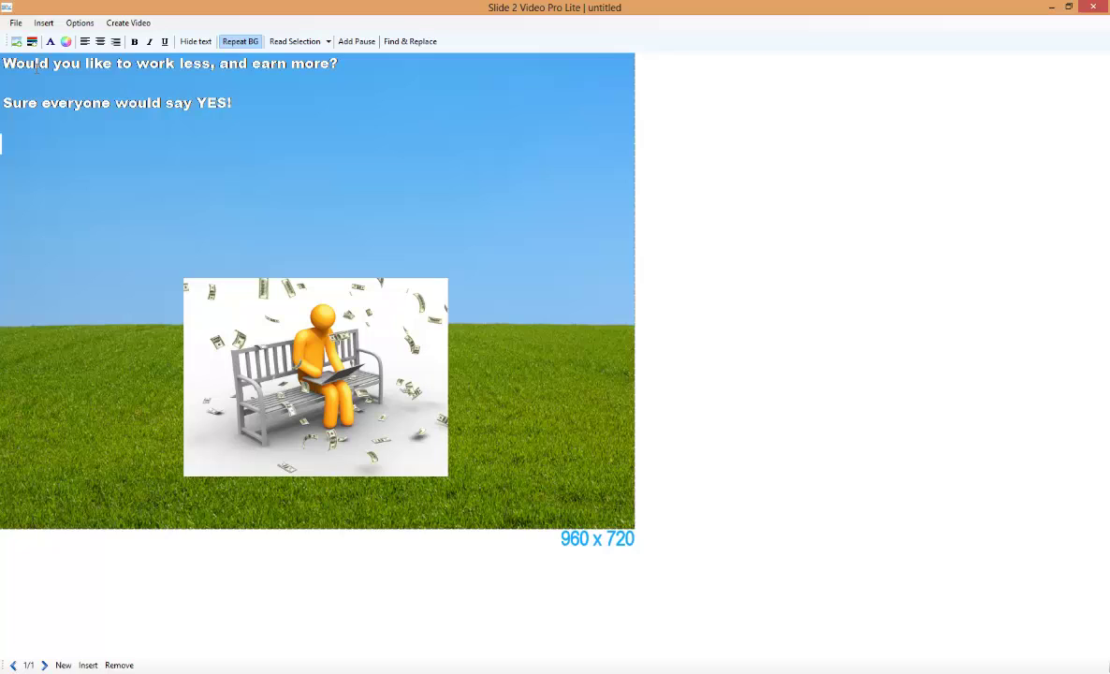
pyautogui.write('b')
# Add the third line 'But are you ready to take action?'.
pyautogui.press('BackSpace')
pyautogui.press('BackSpace')
pyautogui.write('But are you ready to take action!')
pyautogui.press('BackSpace')
pyautogui.write('?')
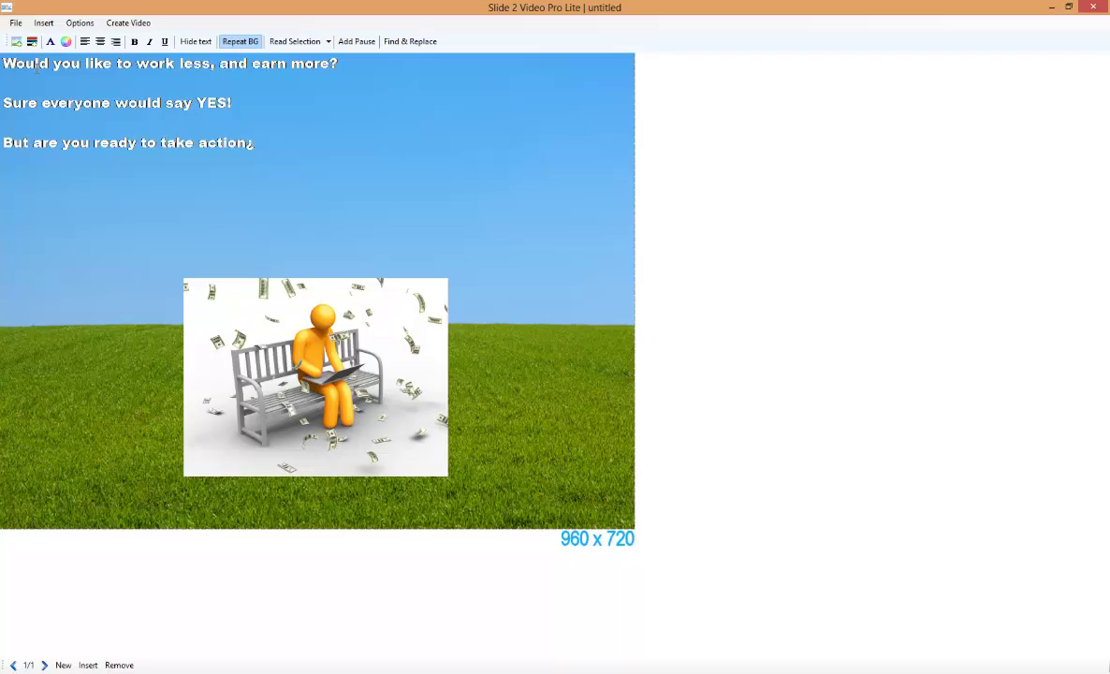
pyautogui.press('BackSpace')
pyautogui.write('?')
# Centre-align the three text lines and push them down two lines.
pyautogui.click(101, 41)
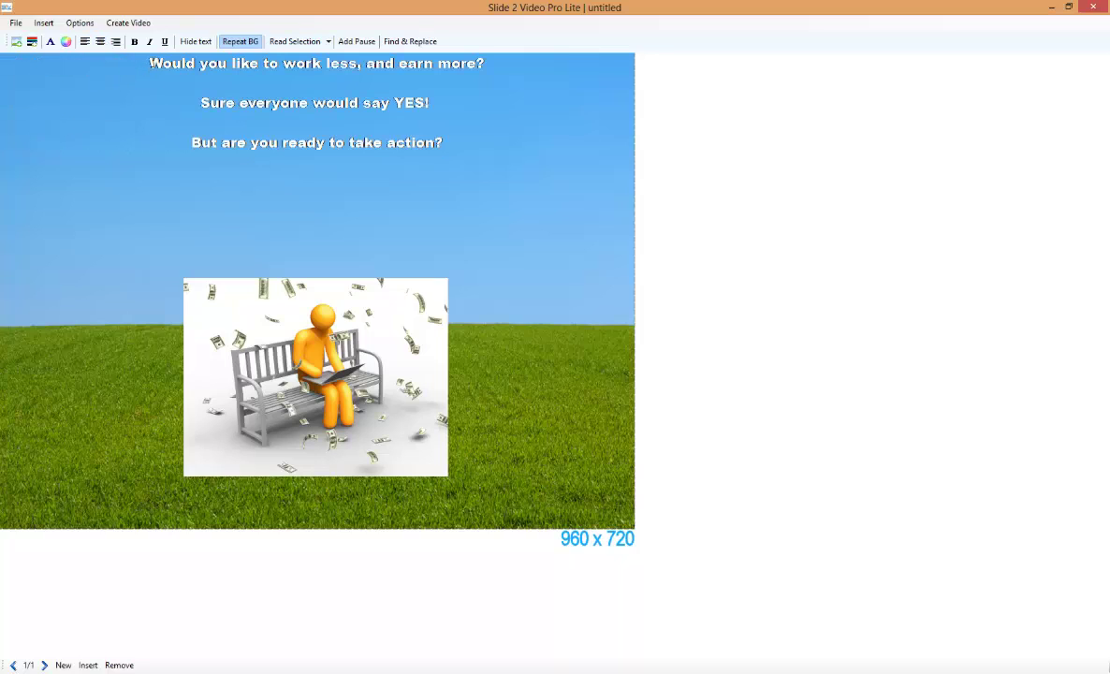
pyautogui.press('Return')
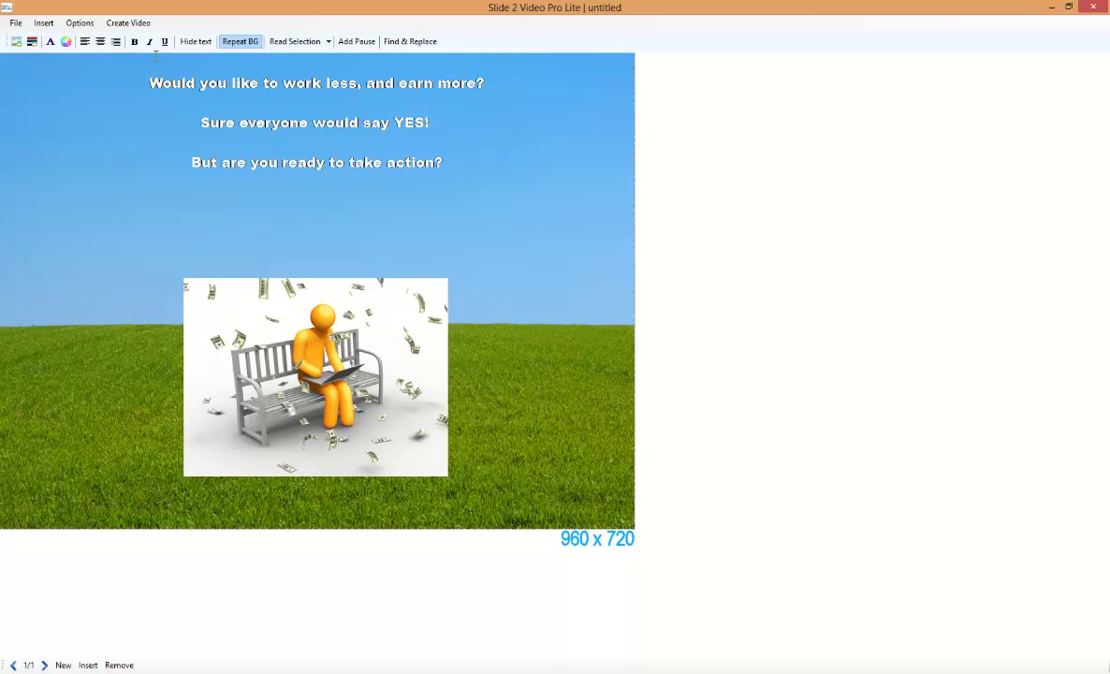
pyautogui.press('Return')
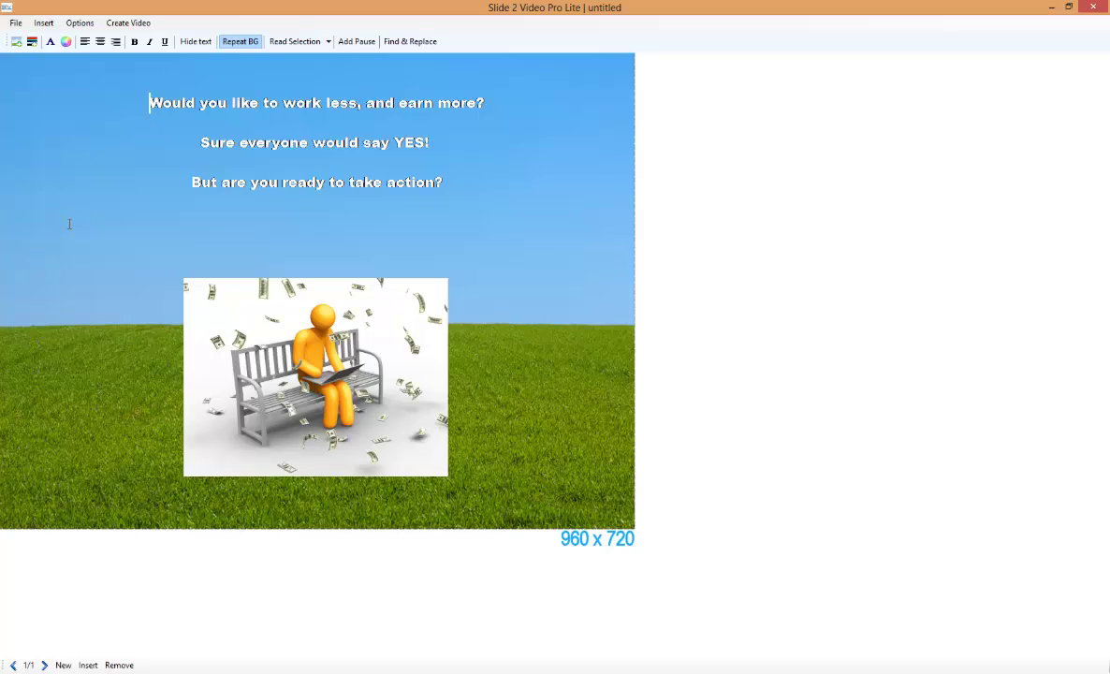
# Add a second slide and place the affiliate diagram image in its lower centre.
pyautogui.click(63, 665)
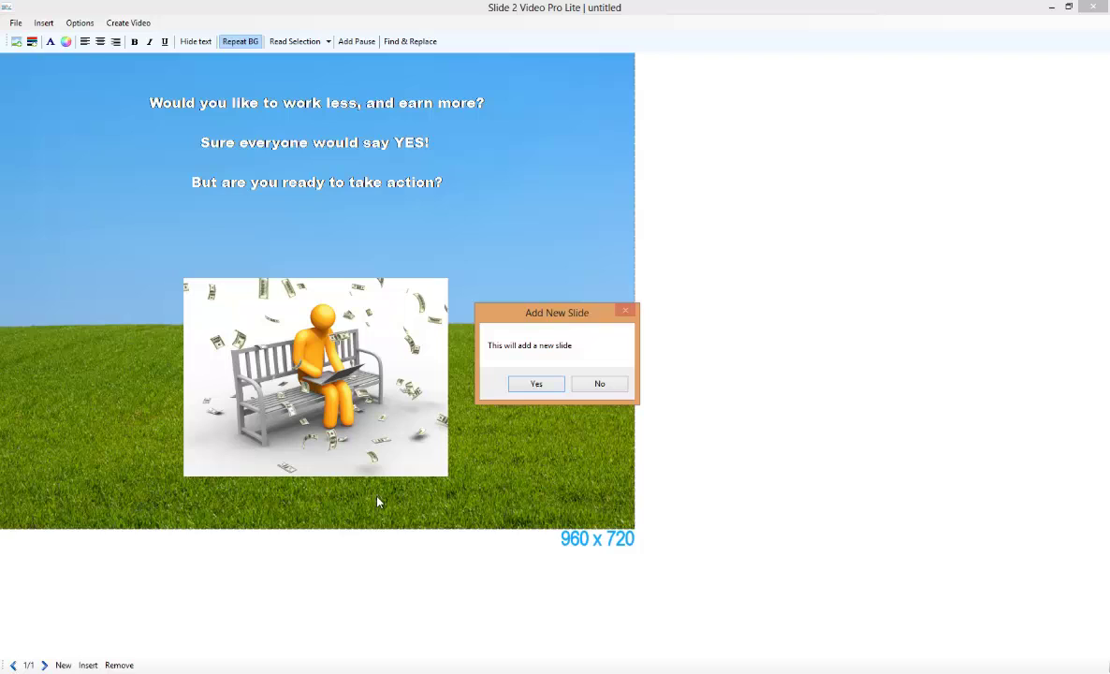
pyautogui.click(534, 385)
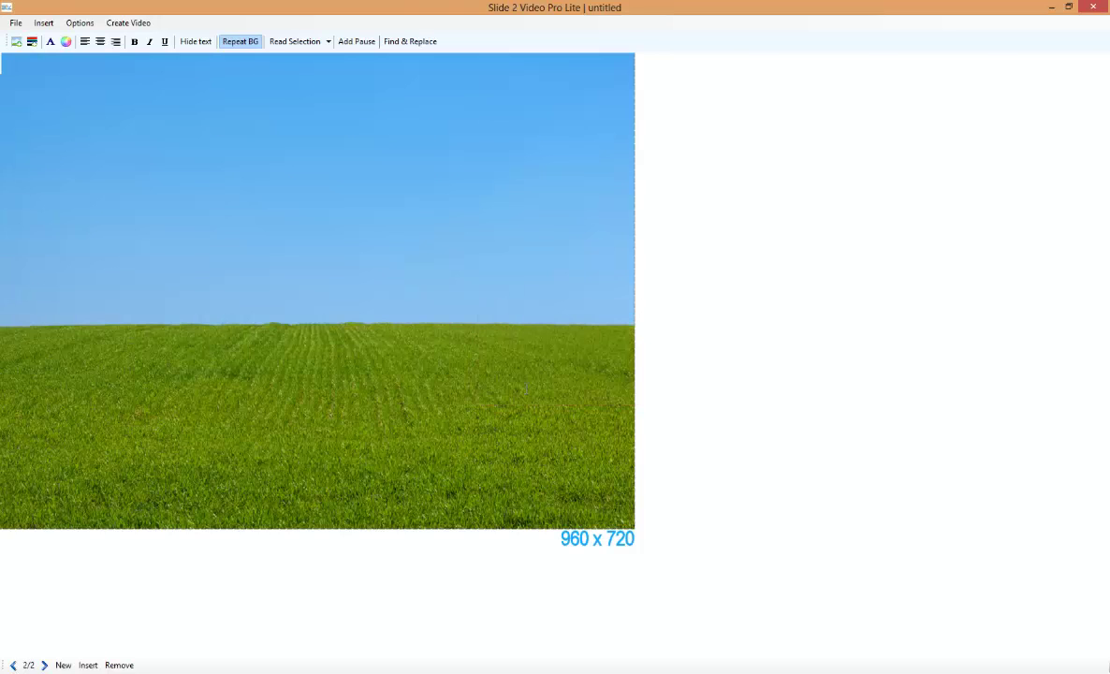
pyautogui.click(43, 23)
pyautogui.click(62, 67)
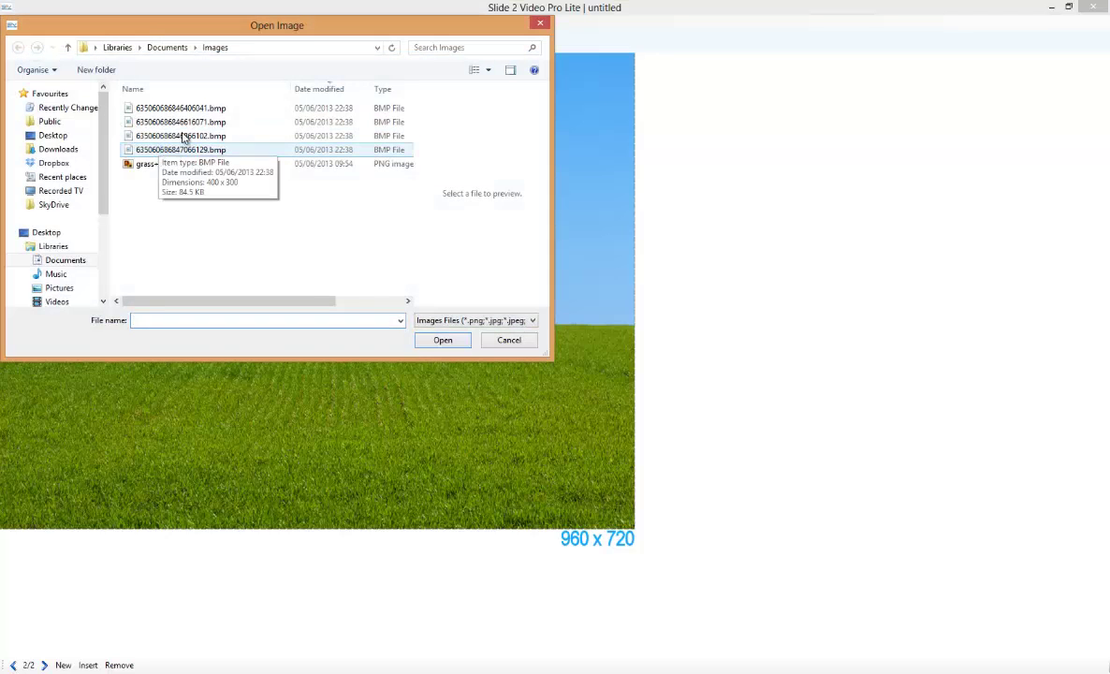
pyautogui.click(183, 136)
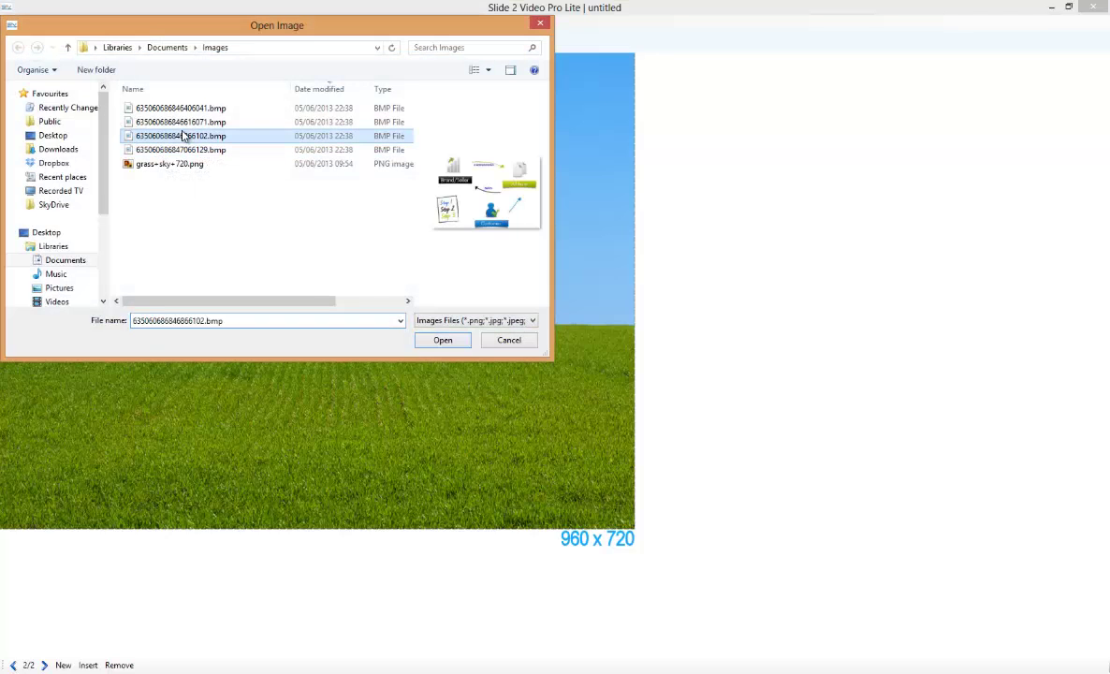
pyautogui.click(444, 341)
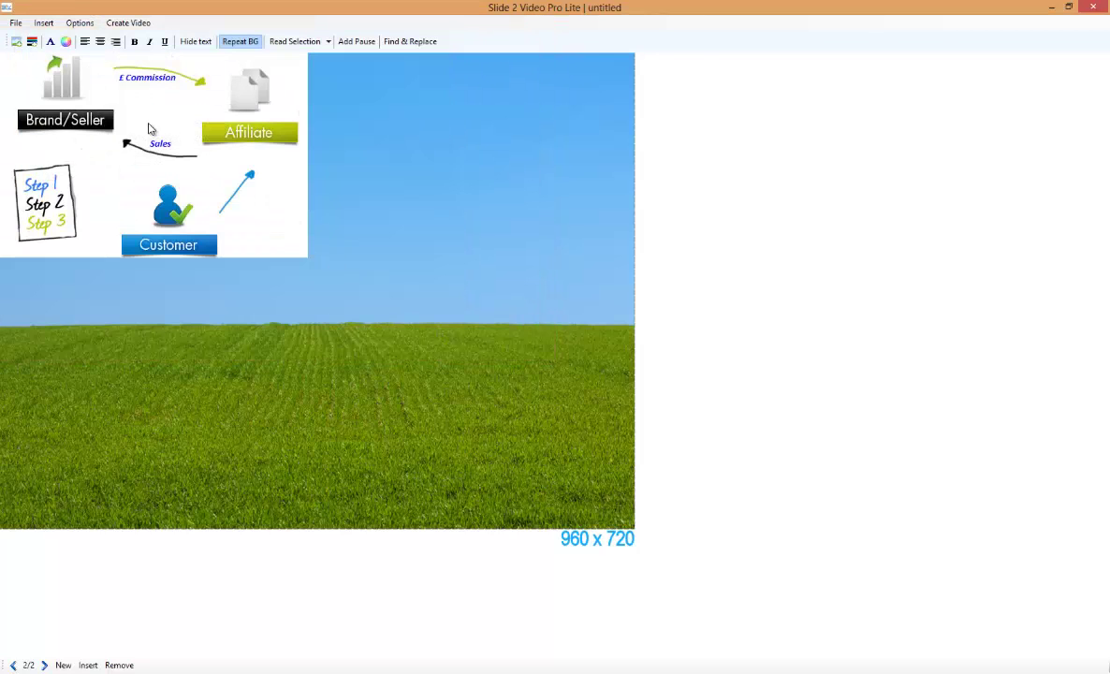
pyautogui.moveTo(148, 129)
pyautogui.mouseDown()
pyautogui.moveTo(275, 280)
pyautogui.moveTo(300, 339)
pyautogui.mouseUp()
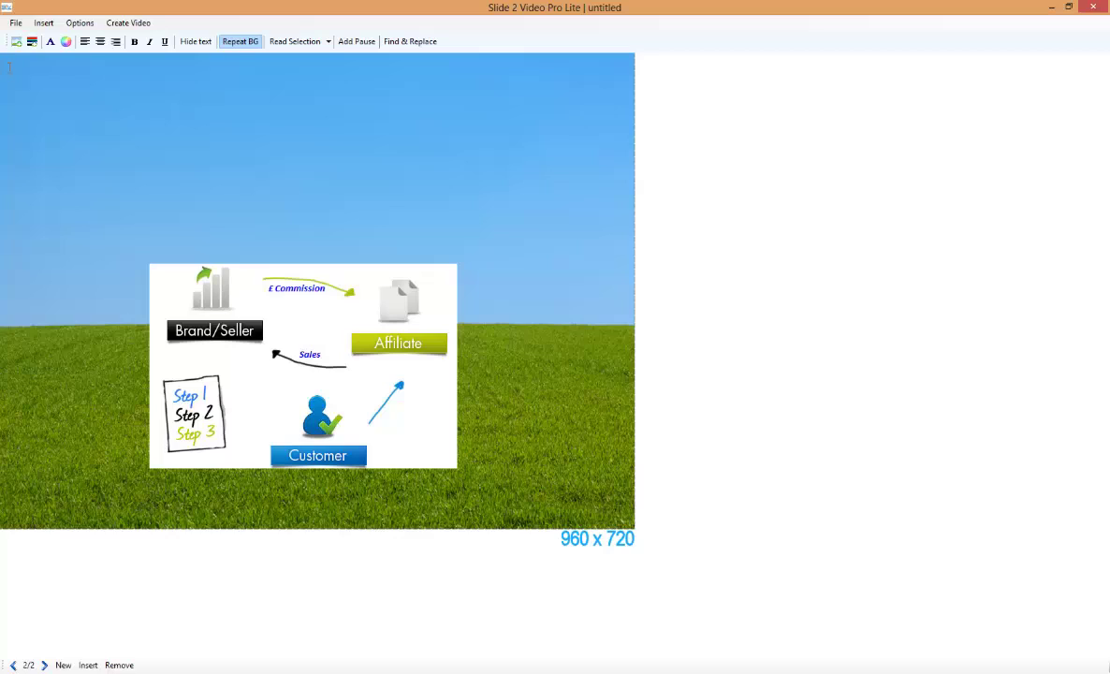
# Type the one-to-one teaching pitch about full-time income from part-time hours, plus a phone number.
pyautogui.write('Let me teach you one to one')
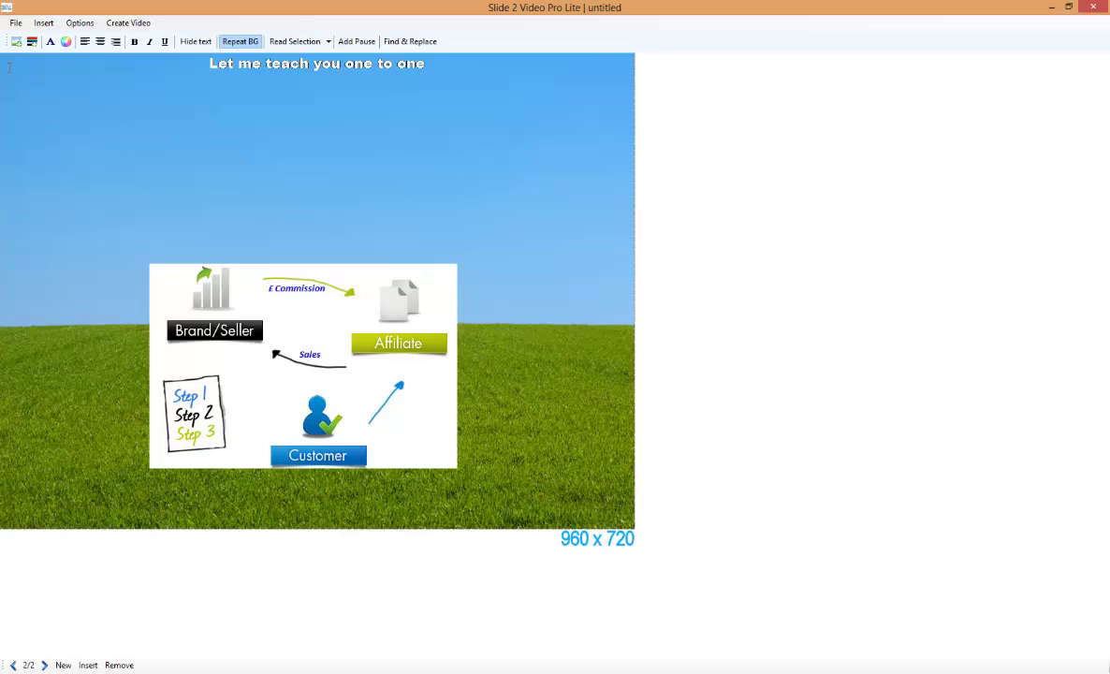
pyautogui.write(',')
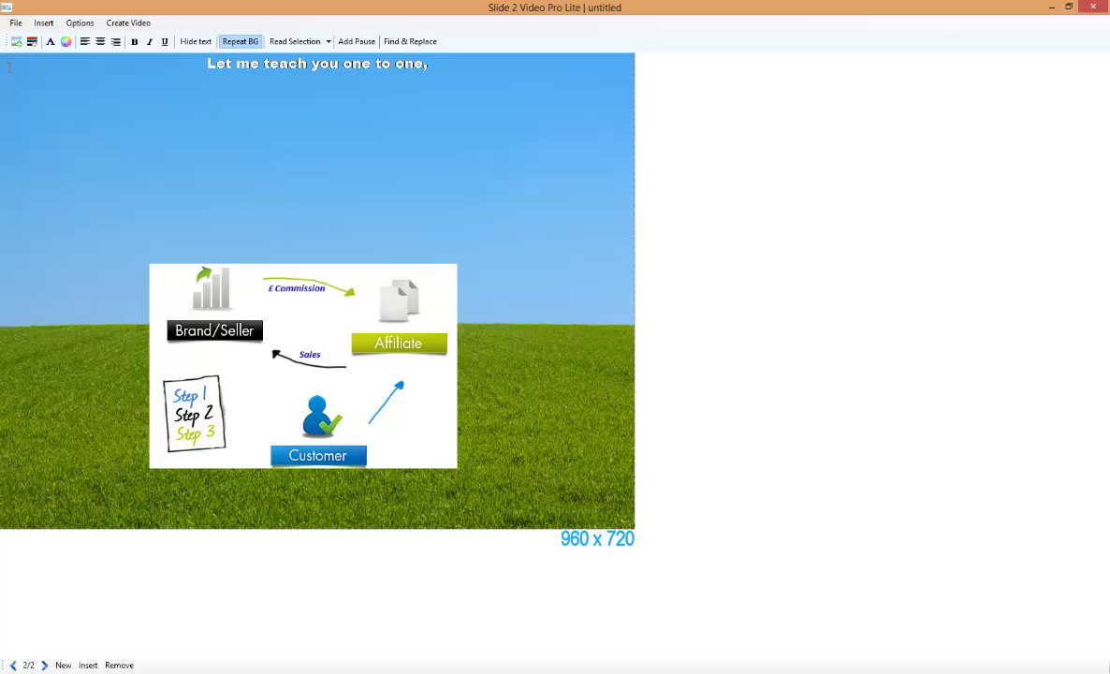
pyautogui.write(' just hjo')
pyautogui.press('BackSpace')
pyautogui.press('BackSpace')
pyautogui.write('ow you can make a full time income working')
pyautogui.write(' only part time hours!')
pyautogui.write('Call me now on')
pyautogui.write(' 444-444-444')
pyautogui.press('BackSpace')
pyautogui.press('BackSpace')
pyautogui.write('044')
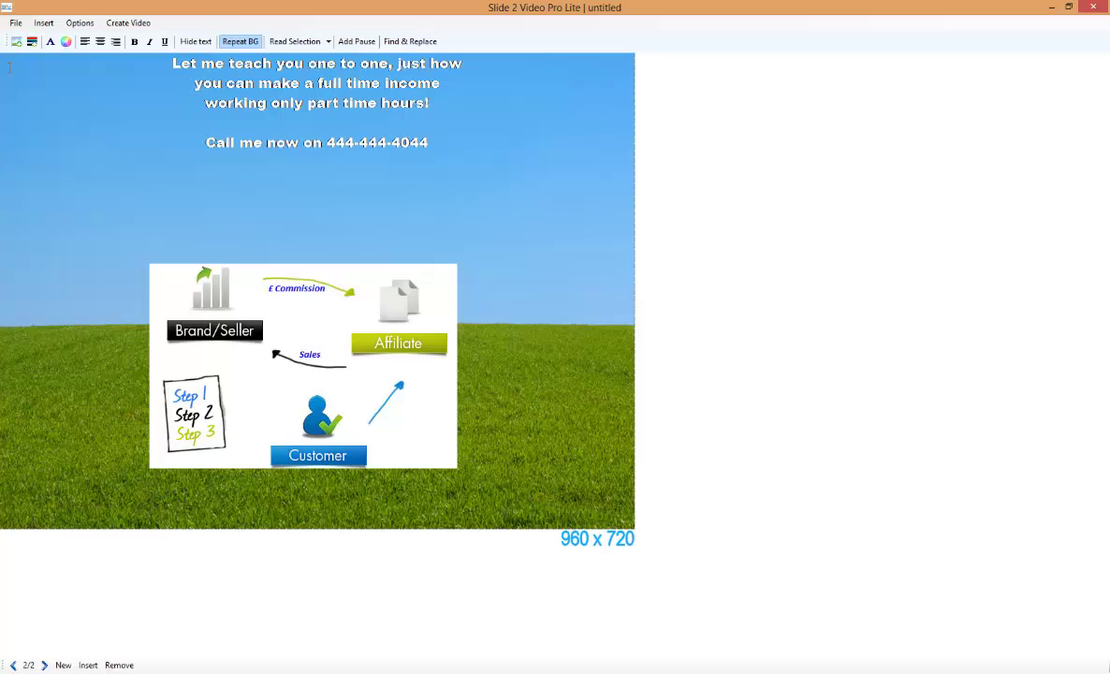
# Add a line with the Skype contact name and push the whole text down one line.
pyautogui.press('Return')
pyautogui.write('or ')
pyautogui.write('Skype me at ')
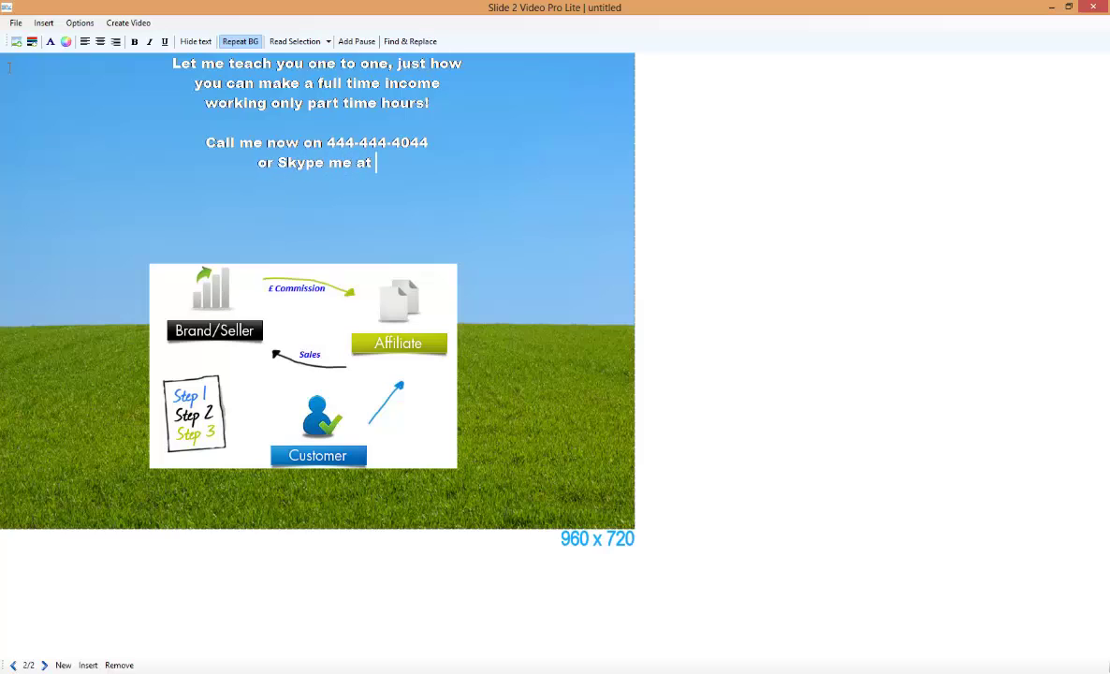
pyautogui.write('joerichmaker')
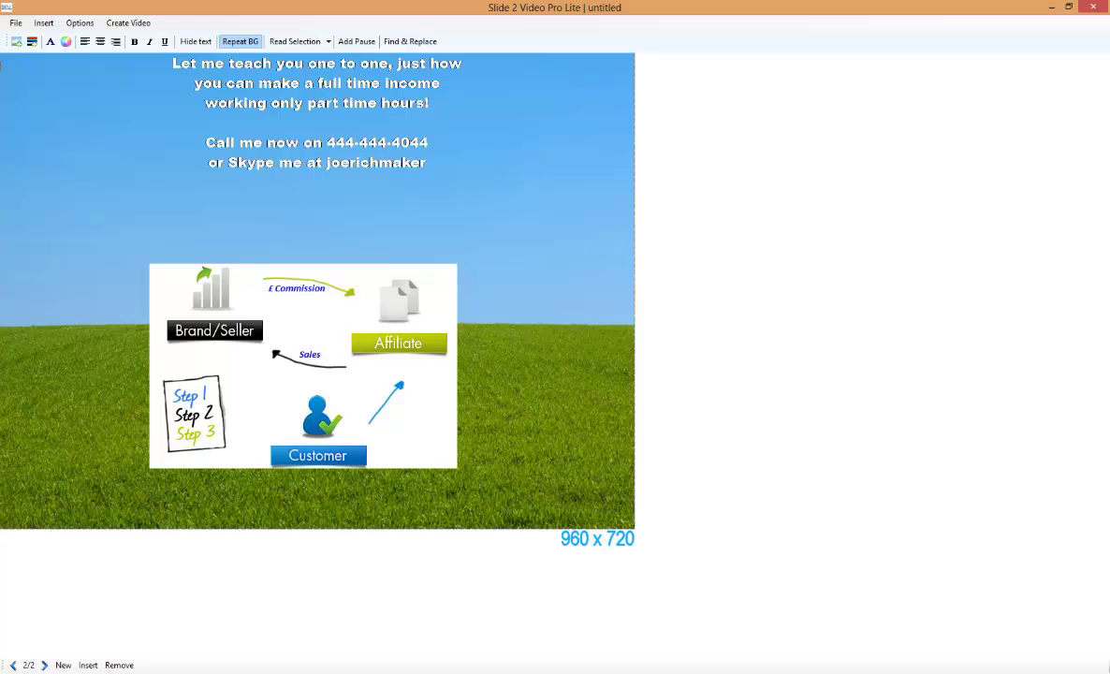
pyautogui.click(172, 59)
pyautogui.press('Return')
pyautogui.press('Return')
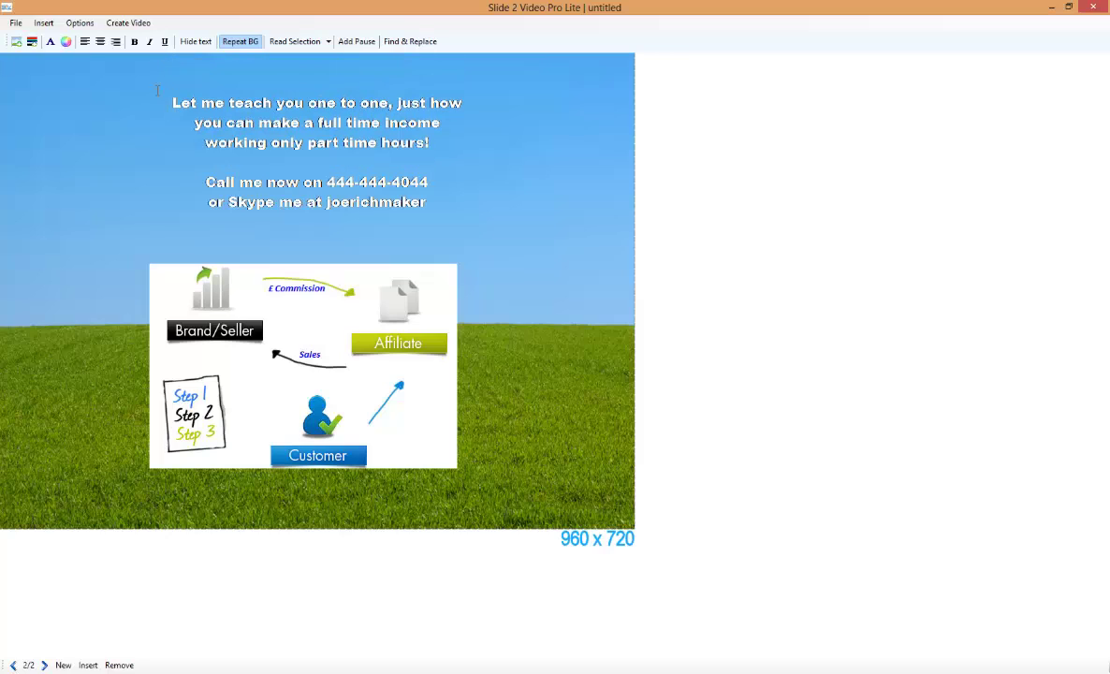
# Start adding a soundtrack and browse to the Soundtracks folder in Documents.
pyautogui.click(44, 24)
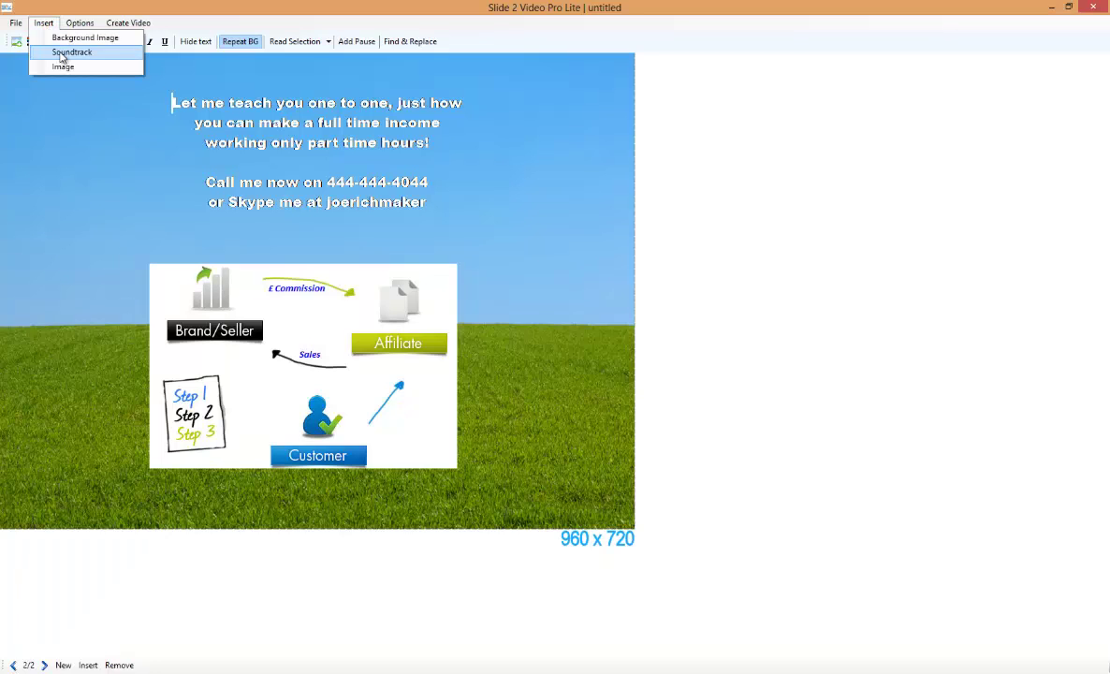
pyautogui.click(63, 52)
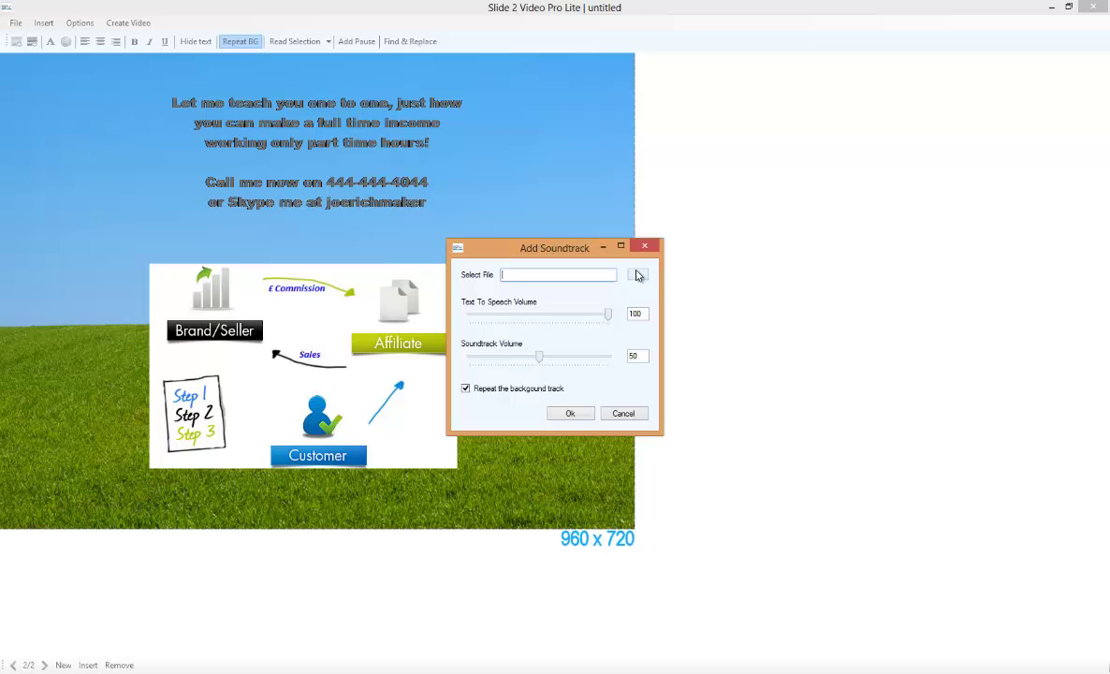
pyautogui.click(637, 274)
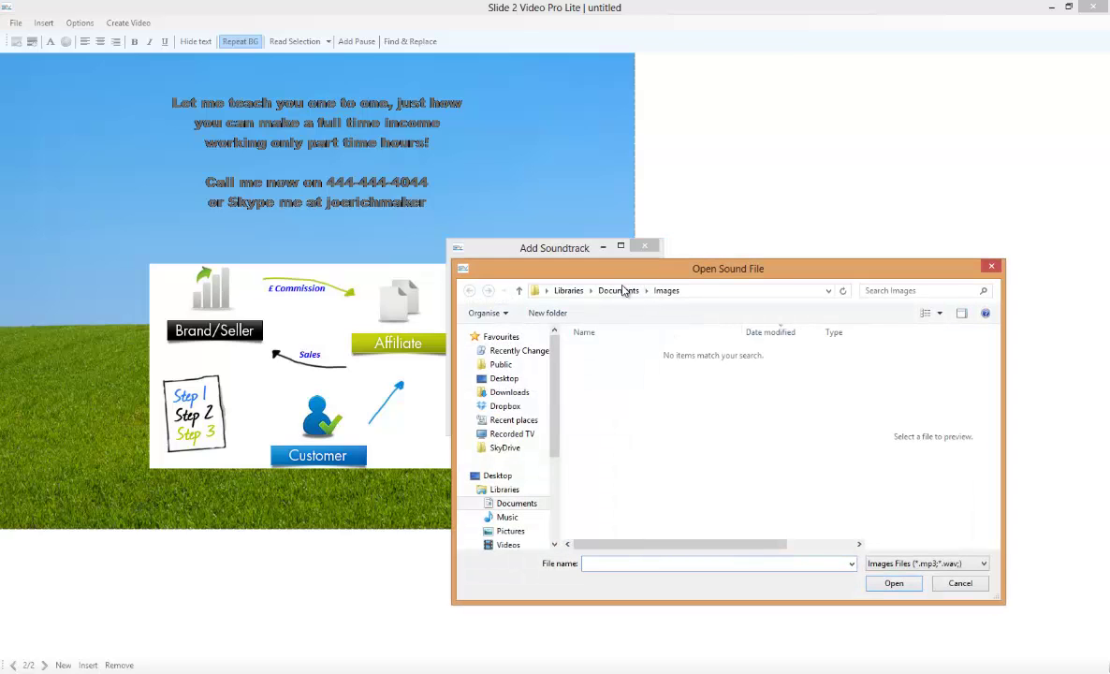
pyautogui.click(645, 291)
pyautogui.scroll(-5, 684, 434)
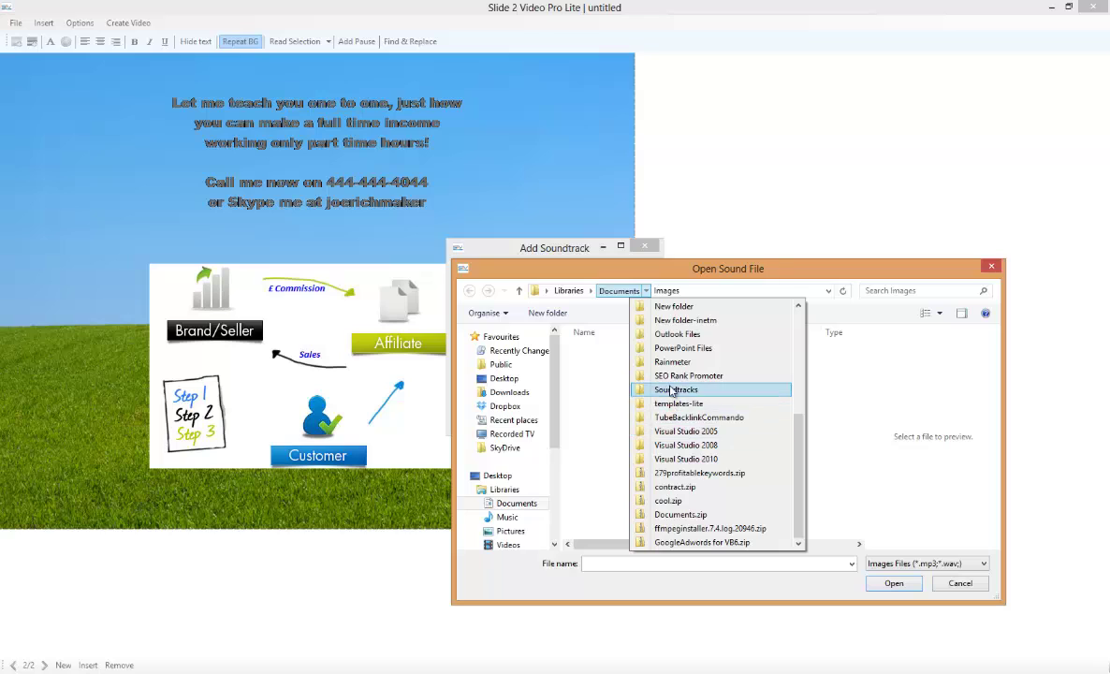
pyautogui.click(678, 389)
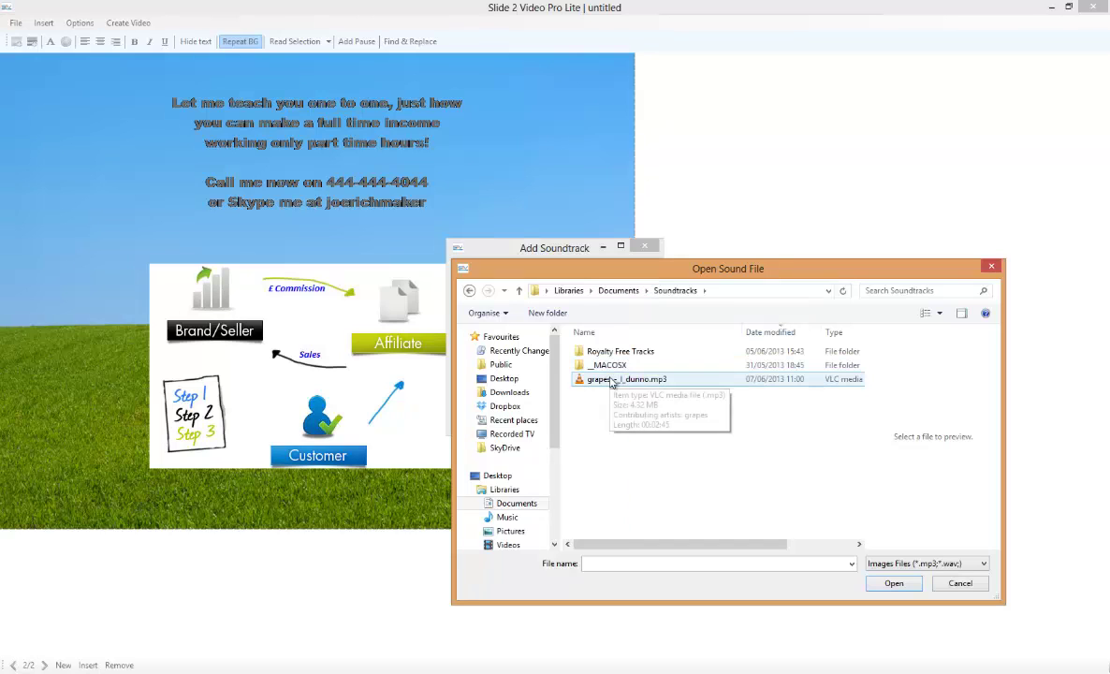
# Choose 95.mp3 from Royalty Free Tracks > VOLUME 2 and set the soundtrack volume to 48.
pyautogui.doubleClick(605, 354)
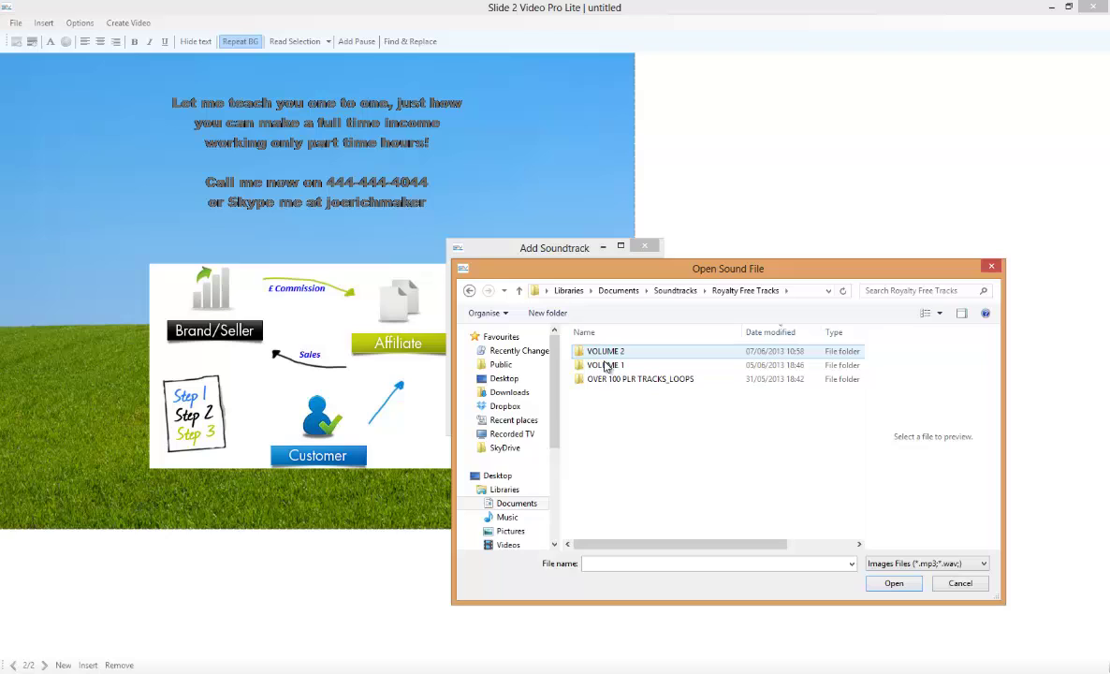
pyautogui.click(605, 353)
pyautogui.doubleClick(605, 354)
pyautogui.click(603, 407)
pyautogui.click(895, 585)
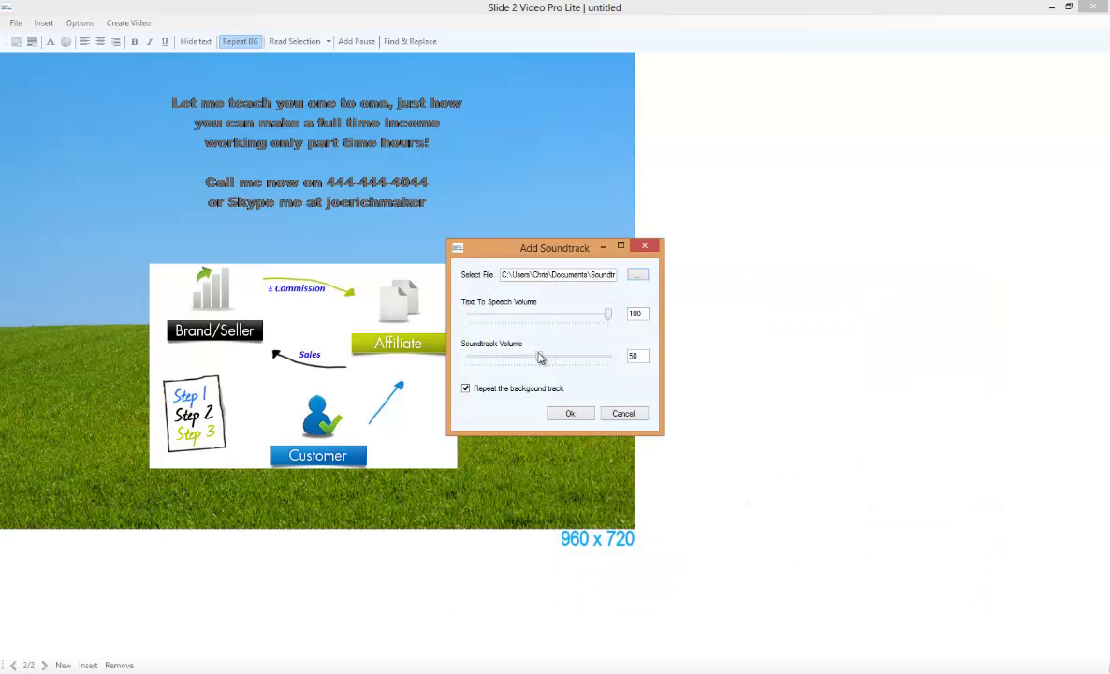
pyautogui.moveTo(539, 357); pyautogui.dragTo(535, 358)
pyautogui.click(570, 413)
pyautogui.click(570, 413)
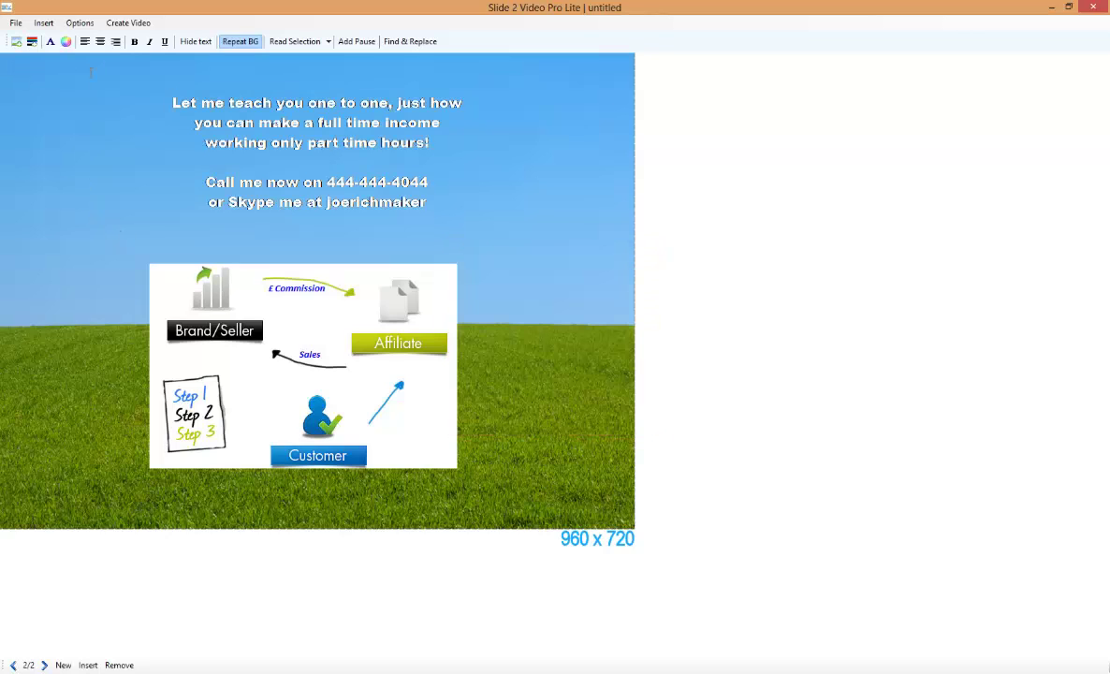
# Export the project with Create FLV Video and dismiss the progress dialog at 100%.
pyautogui.click(118, 25)
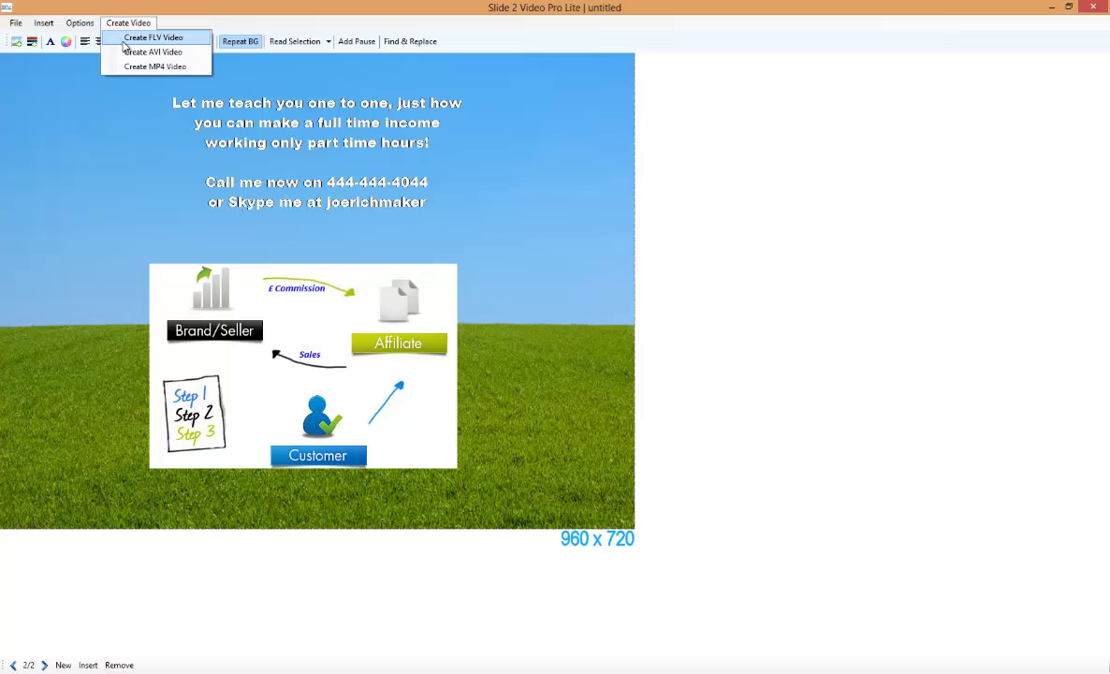
pyautogui.click(124, 42)
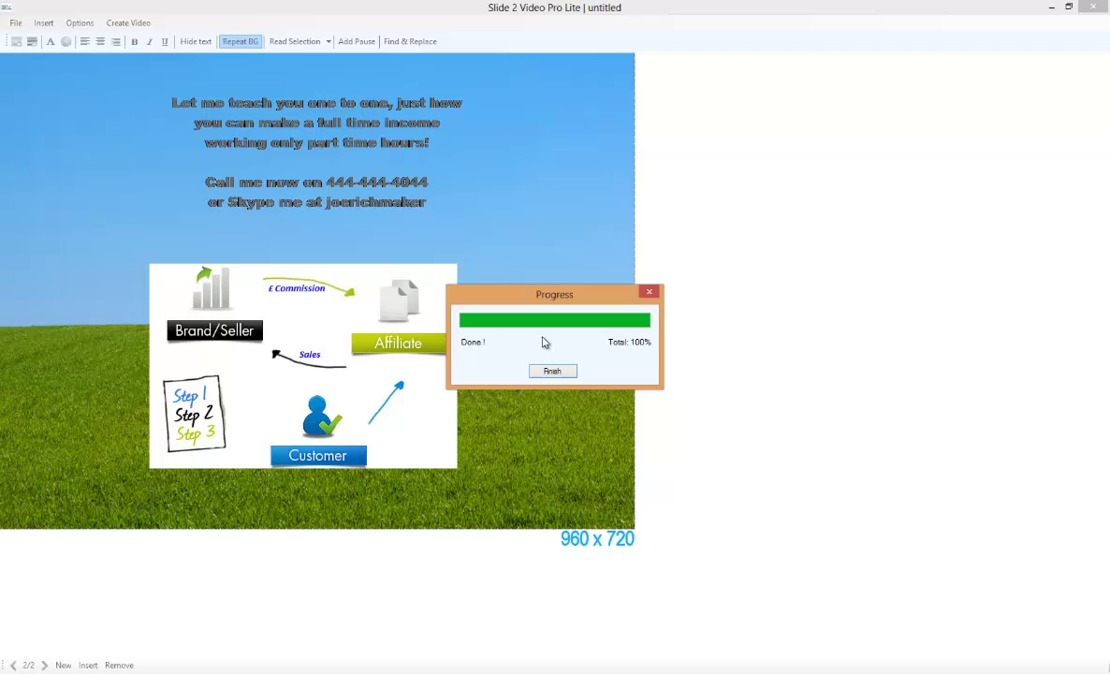
pyautogui.click(551, 372)
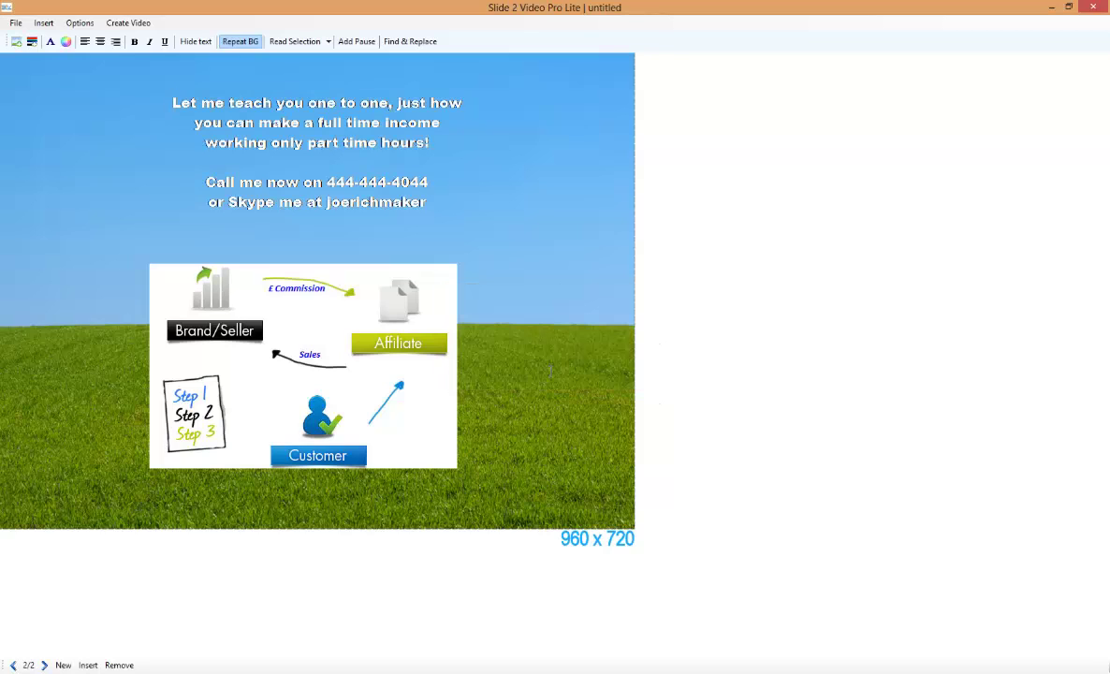